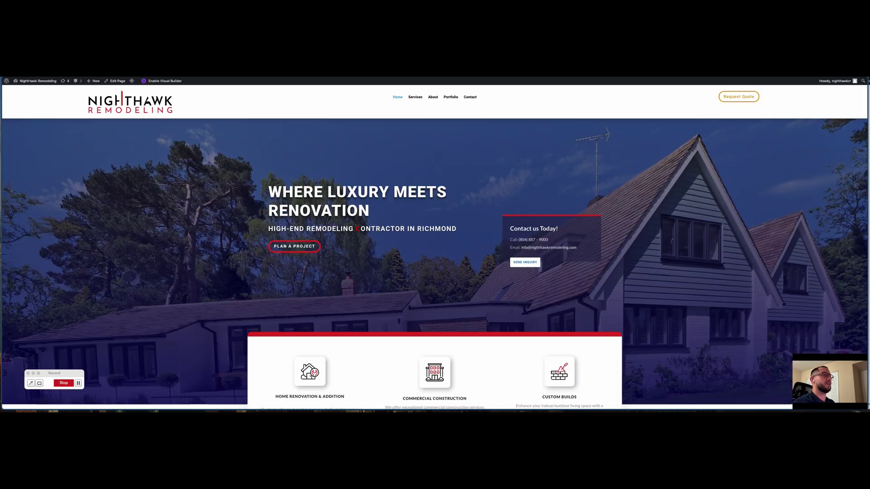
# Step: Scroll down and back up through the Nighthawk Remodeling Divi homepage to review it
pyautogui.scroll(-2, 539, 98)
pyautogui.scroll(-10, 540, 98)
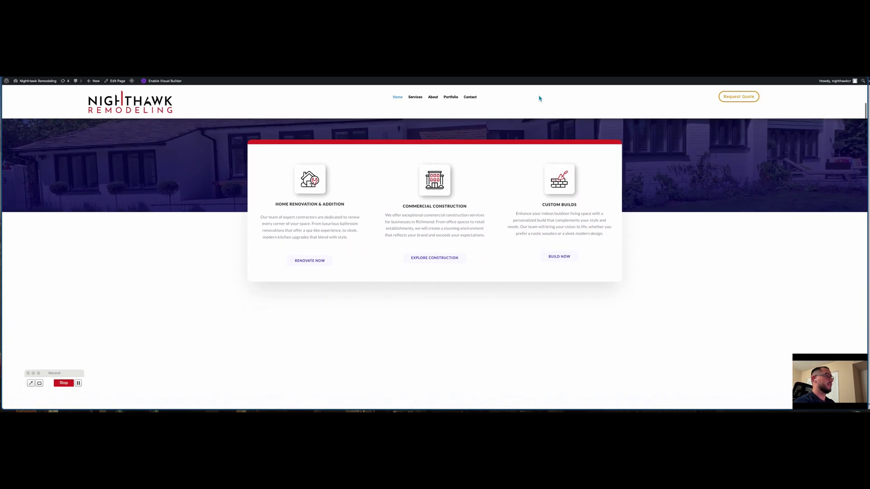
pyautogui.scroll(-8, 539, 99)
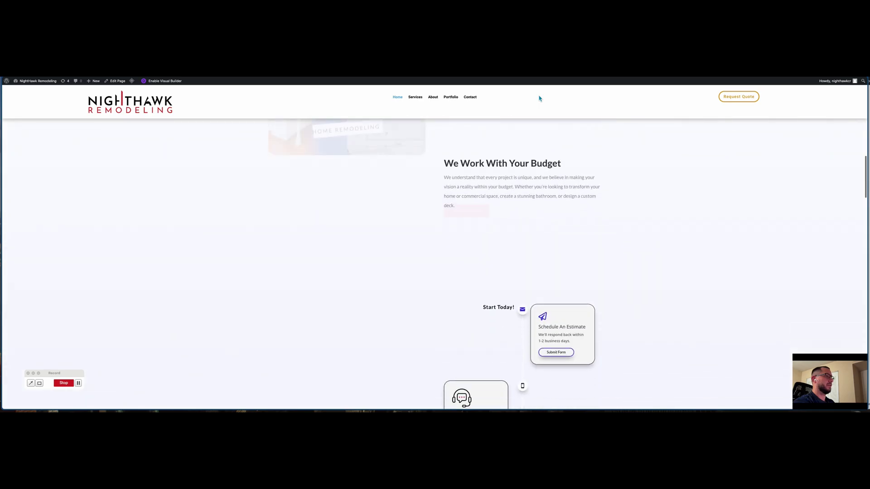
pyautogui.scroll(4, 539, 99)
pyautogui.scroll(15, 540, 98)
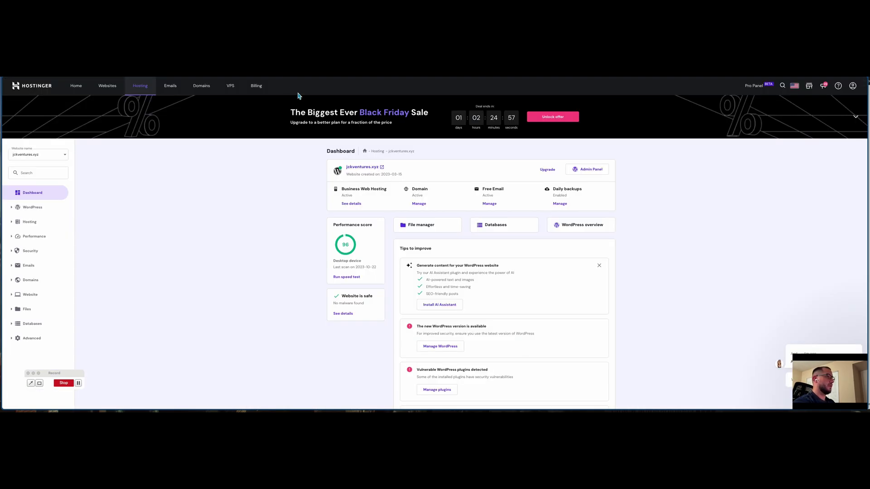
# Step: Keep jckventures.xyz as the website and open the Copy Website tool under Website
pyautogui.click(45, 155)
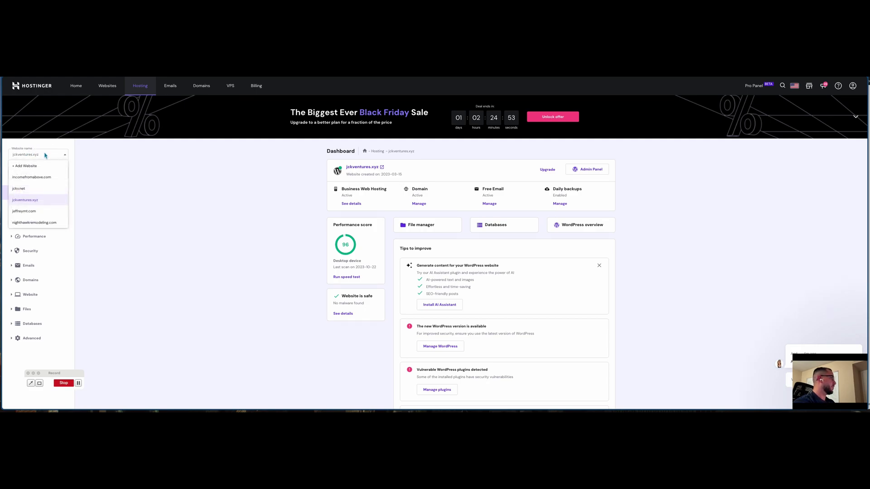
pyautogui.click(89, 156)
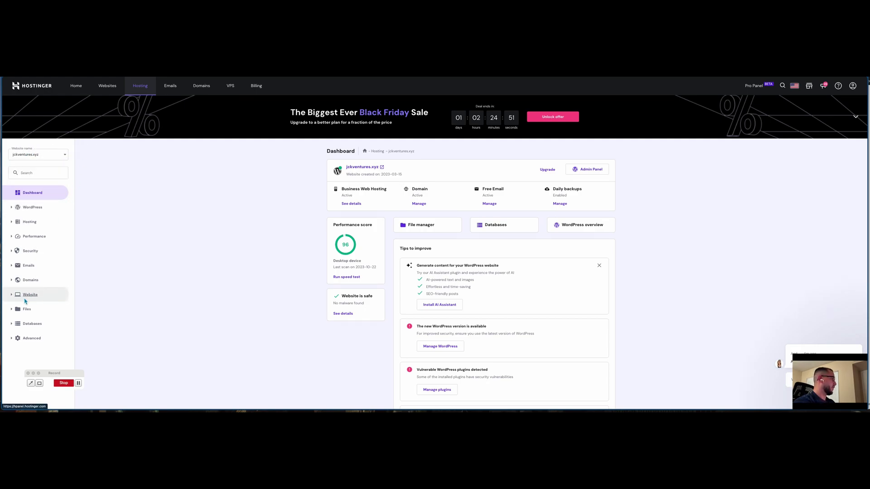
pyautogui.click(13, 295)
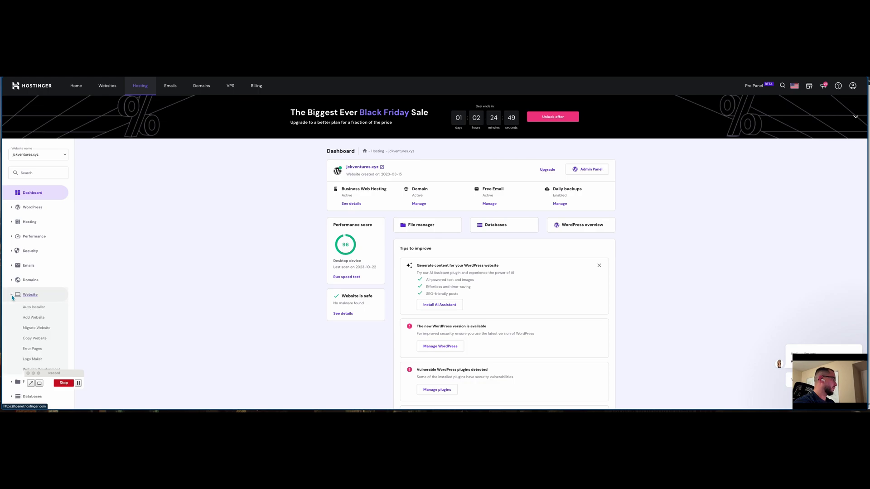
pyautogui.click(39, 340)
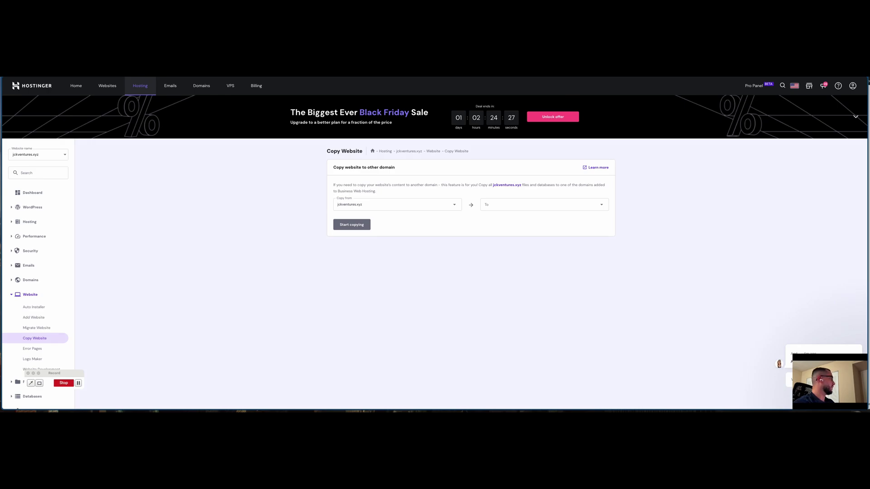
# Step: Set Copy from to nighthawkremodeling.jckventures.xyz and To to nighthawkremodeling.com
pyautogui.click(455, 207)
pyautogui.click(454, 216)
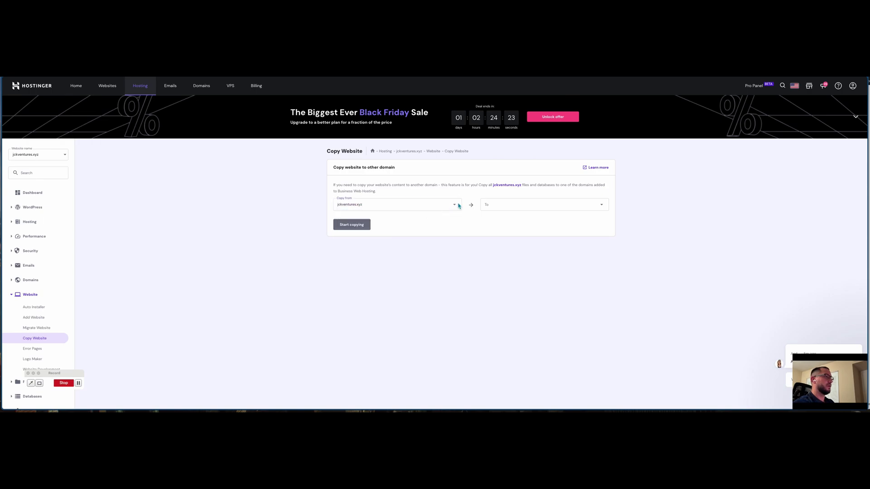
pyautogui.click(454, 204)
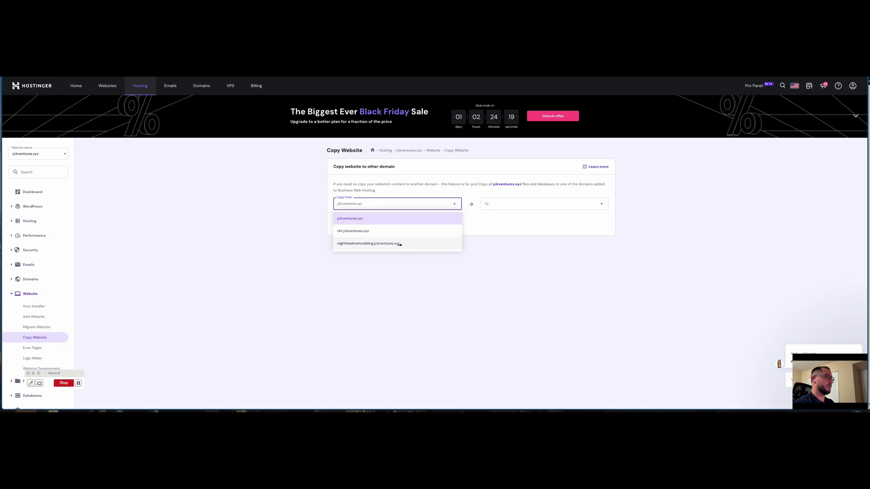
pyautogui.click(406, 247)
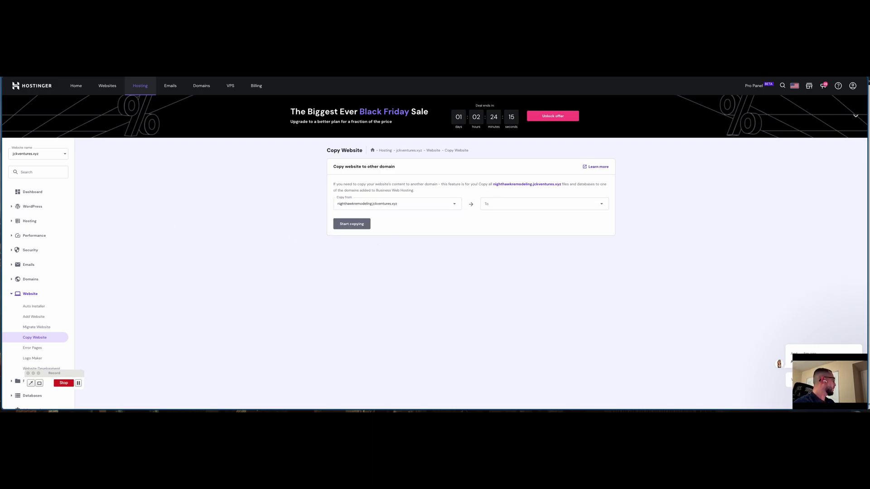
pyautogui.click(603, 208)
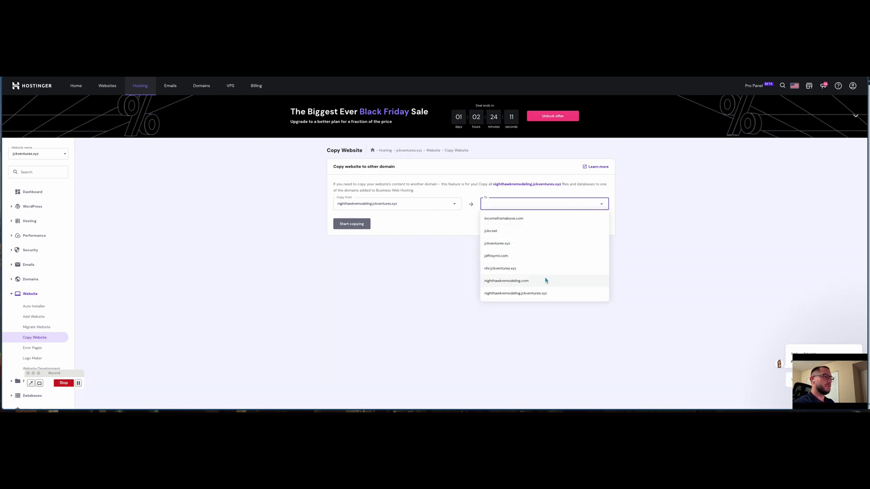
pyautogui.click(522, 283)
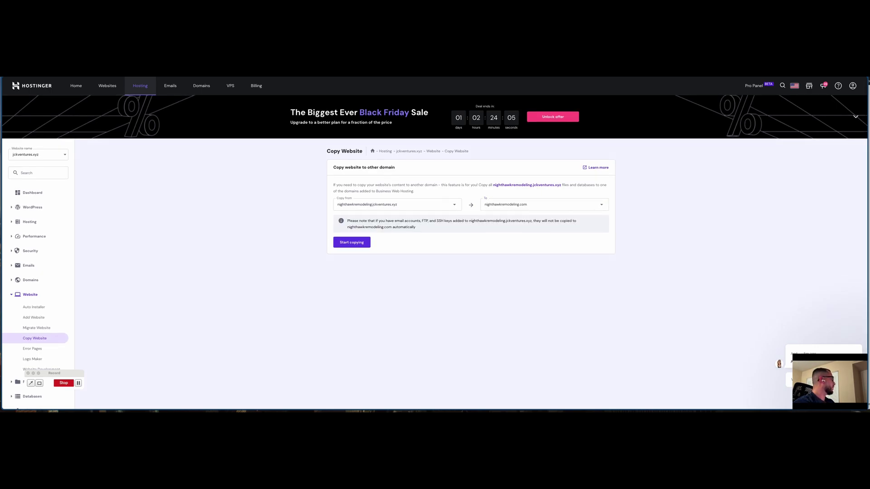
# Step: Start copying, acknowledging that nighthawkremodeling.com's existing files and databases will be overwritten
pyautogui.click(350, 244)
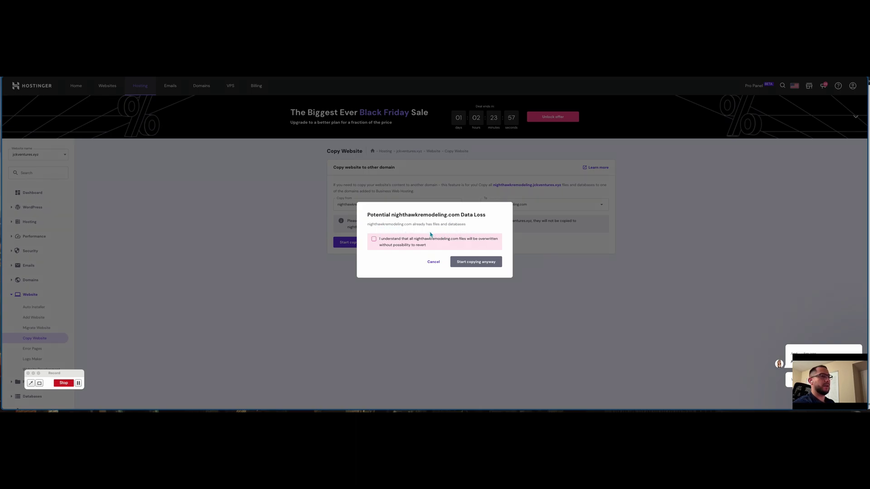
pyautogui.click(374, 240)
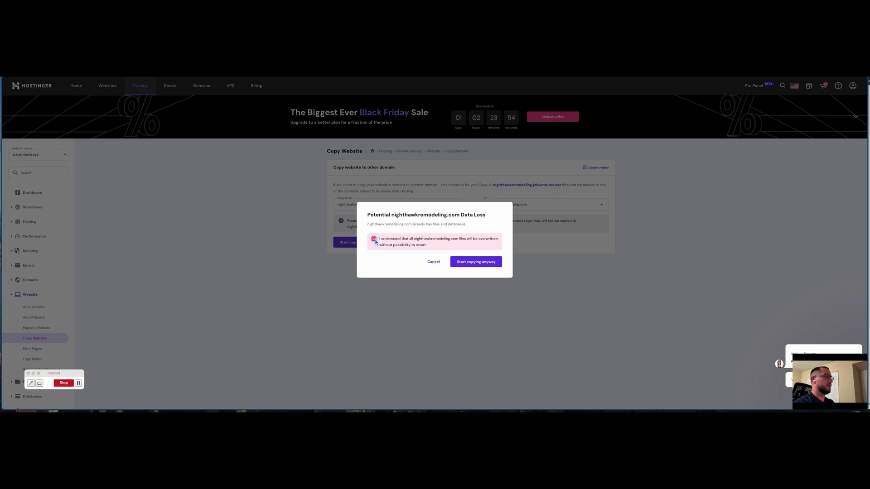
pyautogui.click(480, 263)
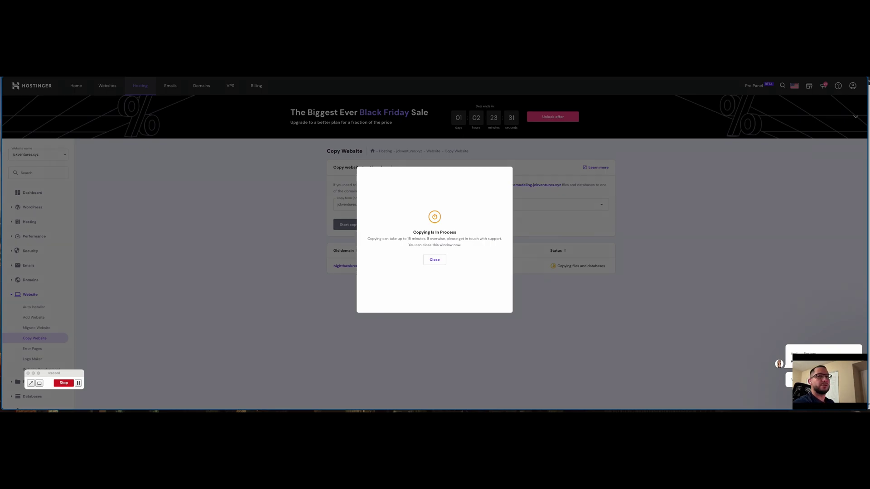
# Step: Dismiss the Copying Is In Process notice and wait for the copy to complete
pyautogui.click(435, 260)
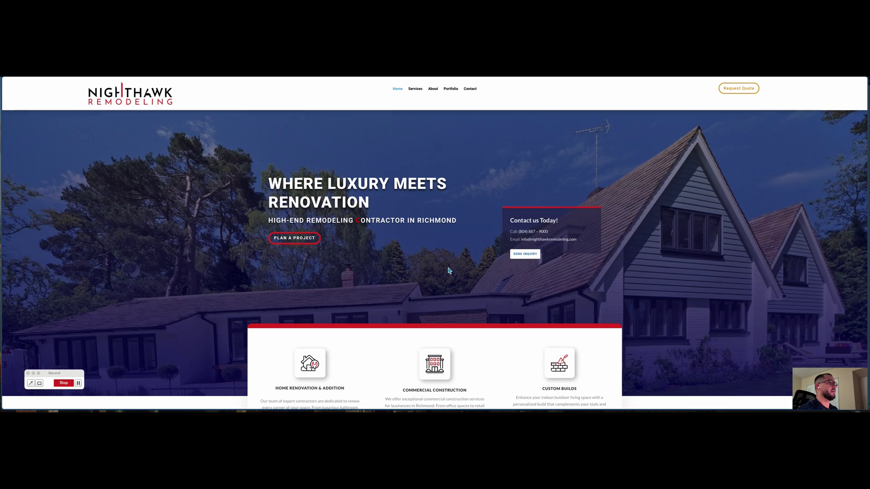
# Step: Scroll down through the live nighthawkremodeling.com homepage
pyautogui.scroll(-10, 448, 270)
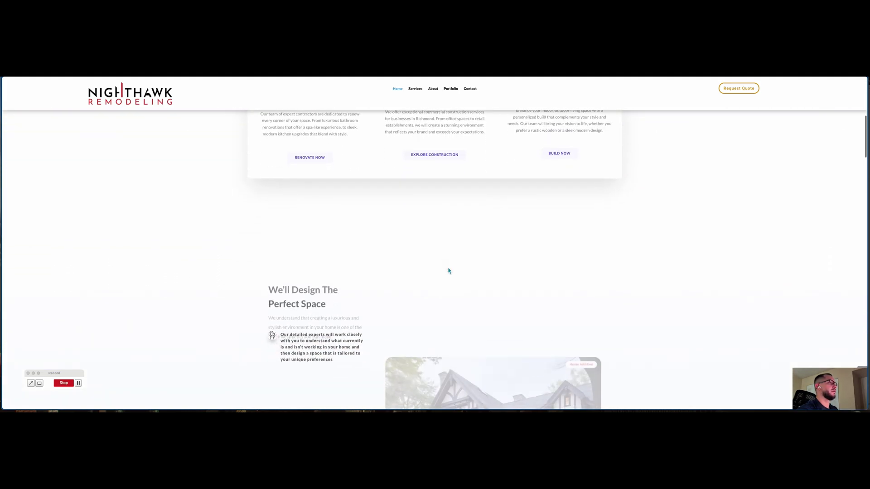
pyautogui.scroll(-5, 449, 270)
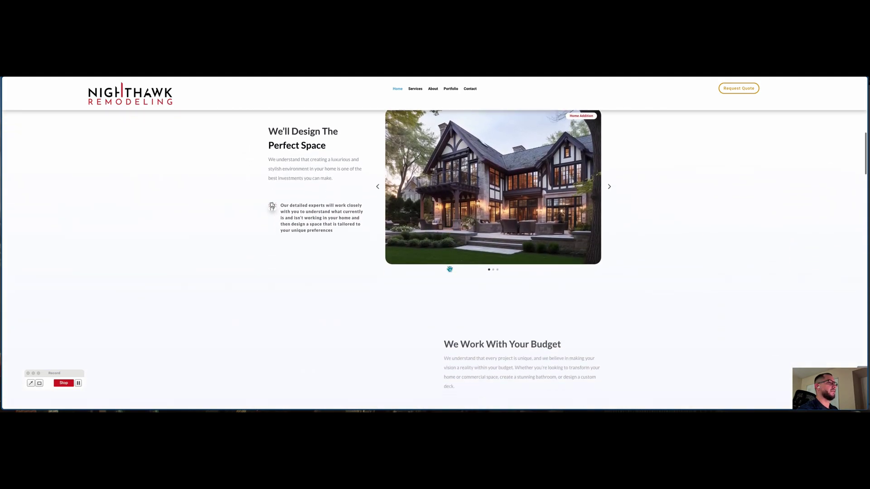
pyautogui.scroll(-10, 450, 269)
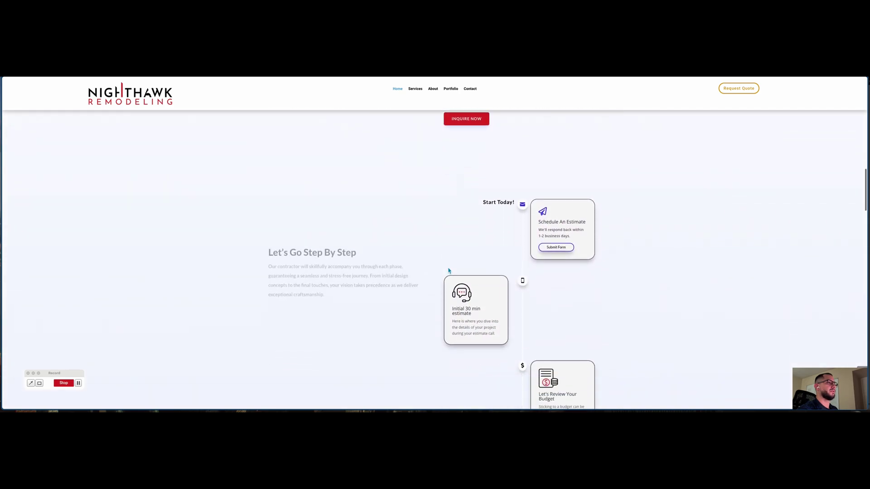
pyautogui.scroll(-15, 448, 270)
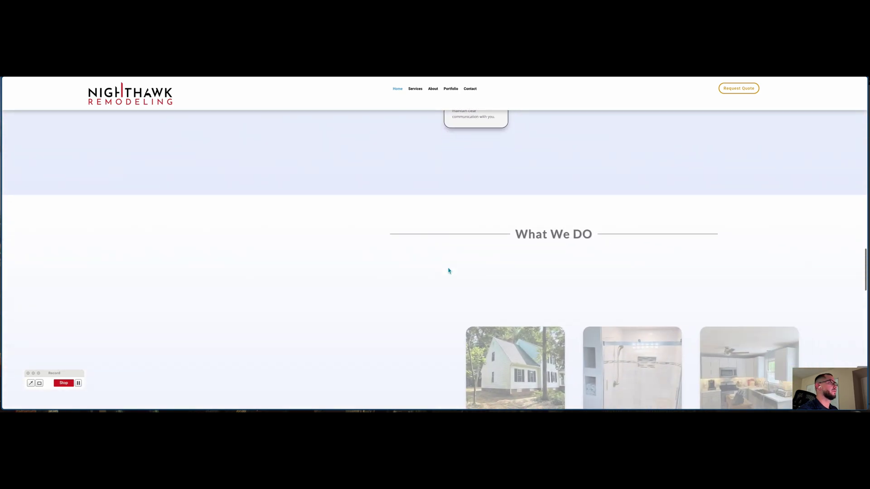
pyautogui.scroll(-15, 449, 270)
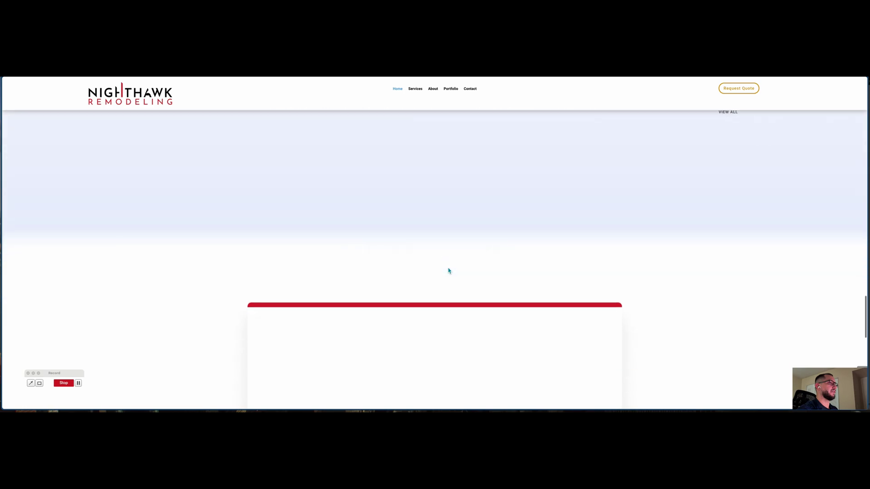
pyautogui.scroll(-15, 449, 271)
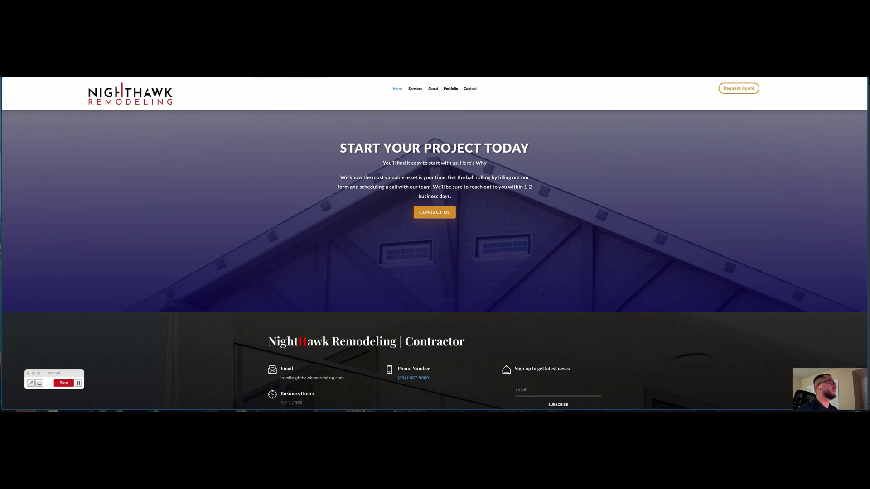
# Step: On the Contact page, check the 'What are you looking for?' options without choosing one
pyautogui.click(472, 90)
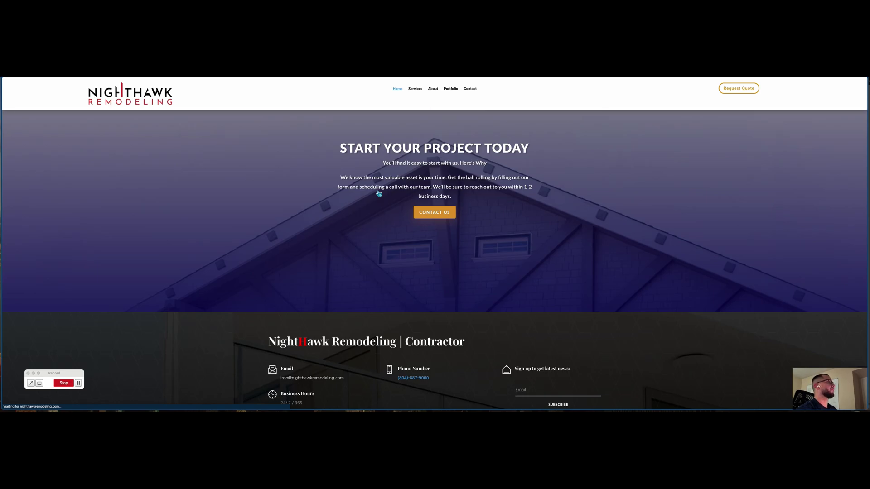
pyautogui.scroll(-5, 378, 194)
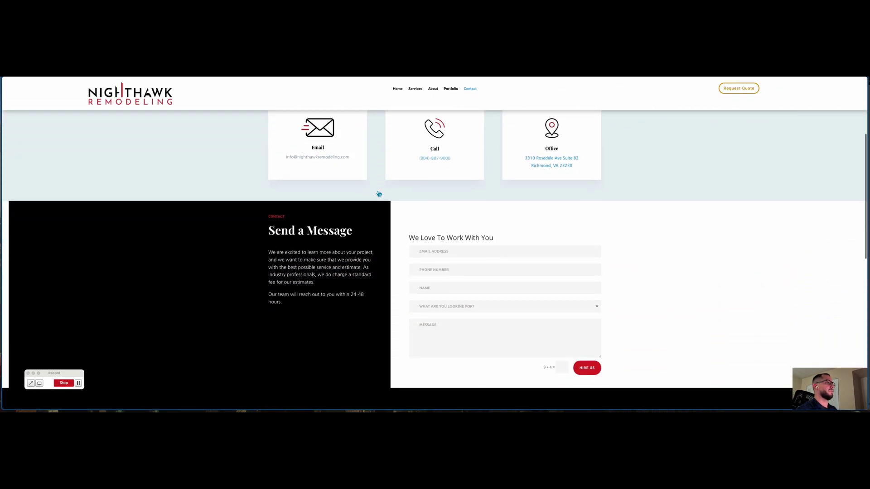
pyautogui.scroll(-1, 378, 194)
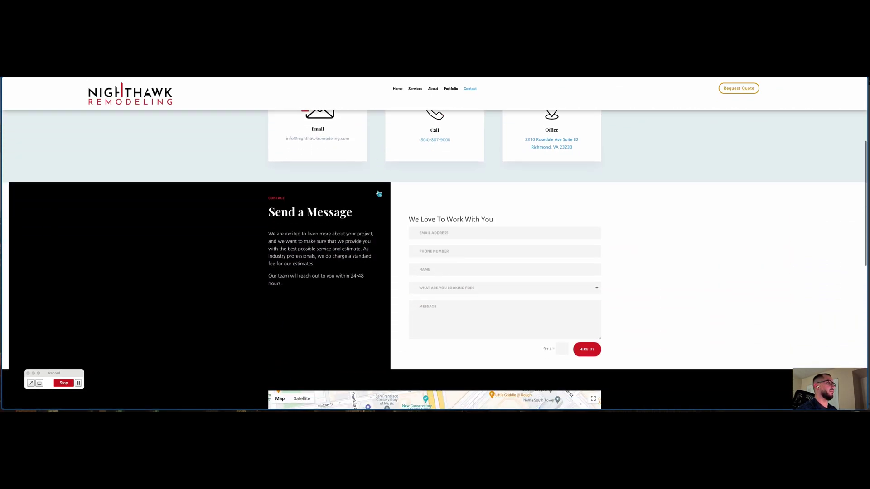
pyautogui.click(484, 289)
pyautogui.click(316, 256)
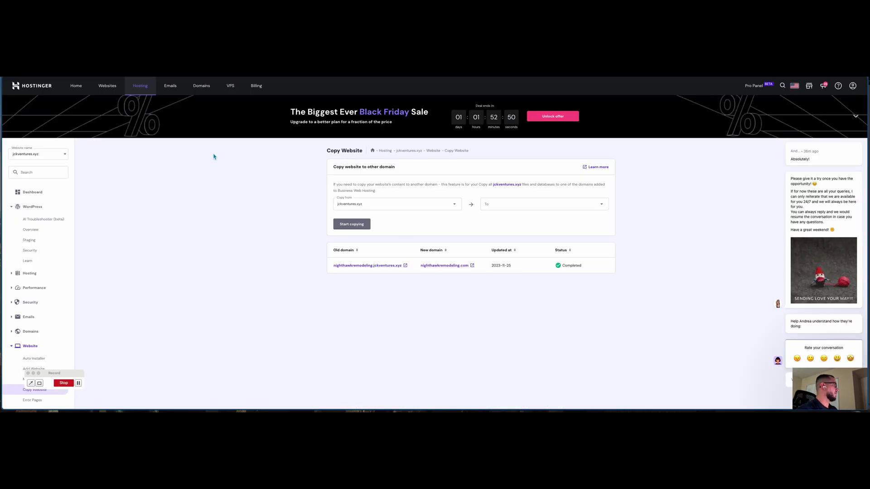
# Step: Open the WordPress Overview, keeping the jckventures.xyz install
pyautogui.click(33, 207)
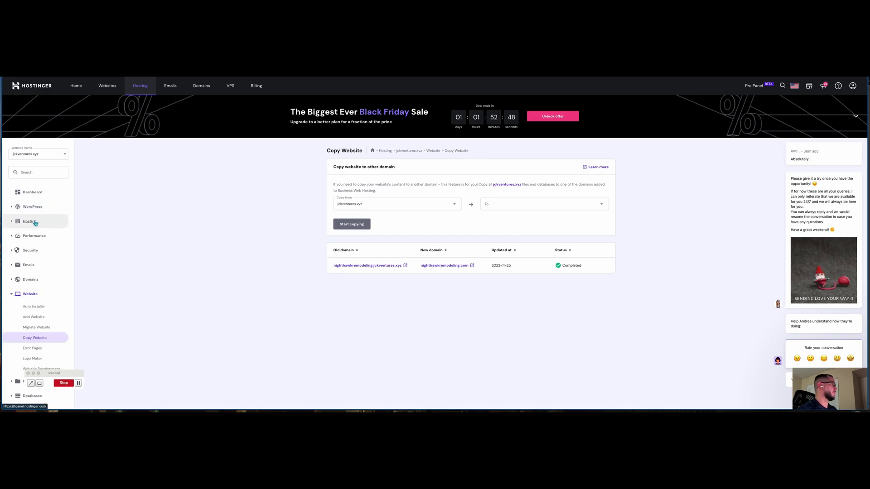
pyautogui.click(35, 211)
pyautogui.click(32, 231)
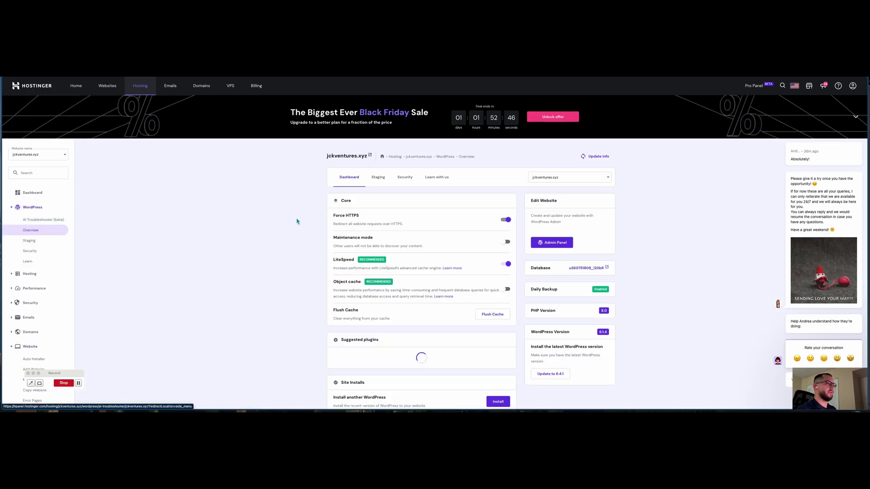
pyautogui.click(578, 180)
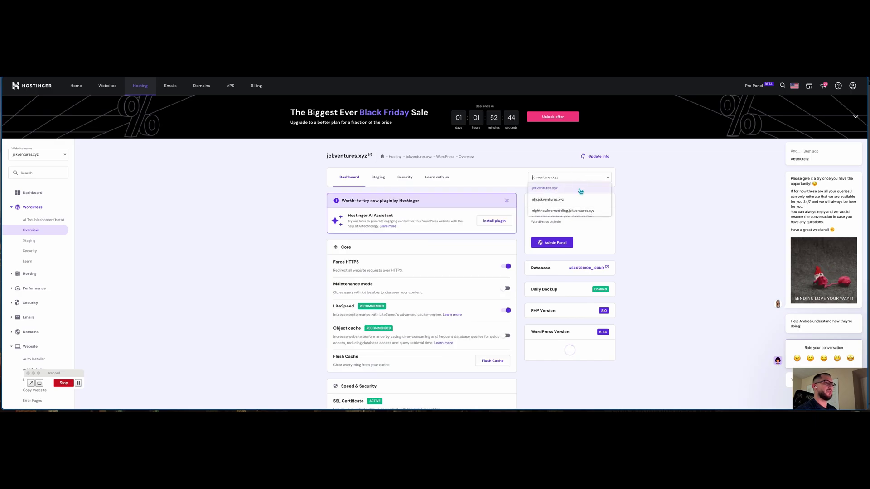
pyautogui.click(124, 188)
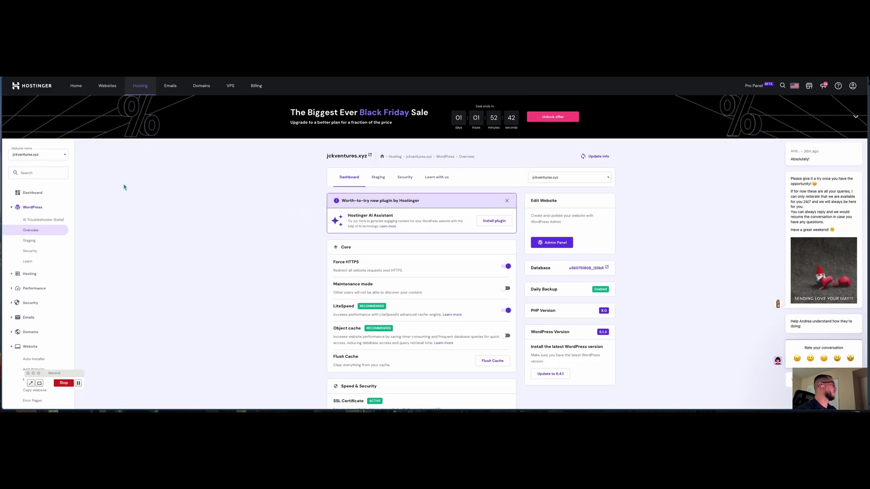
# Step: Switch the Website name to nighthawkremodeling.com and review its WordPress overview
pyautogui.click(60, 154)
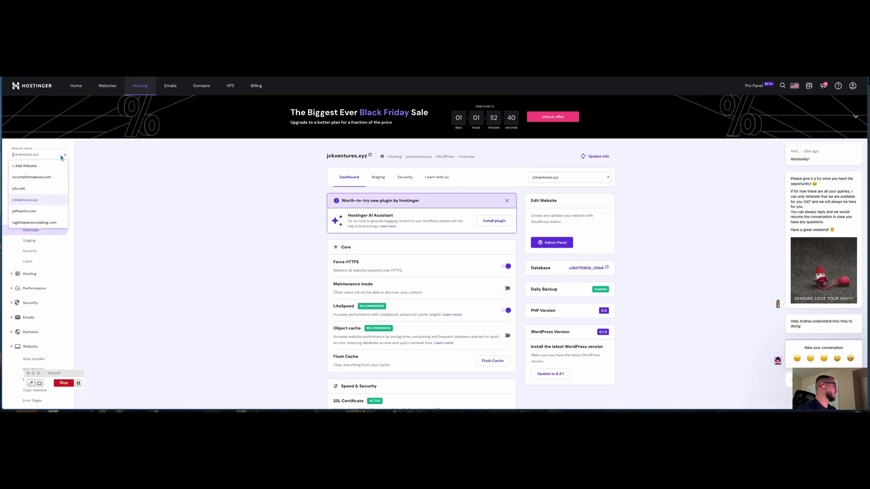
pyautogui.click(56, 223)
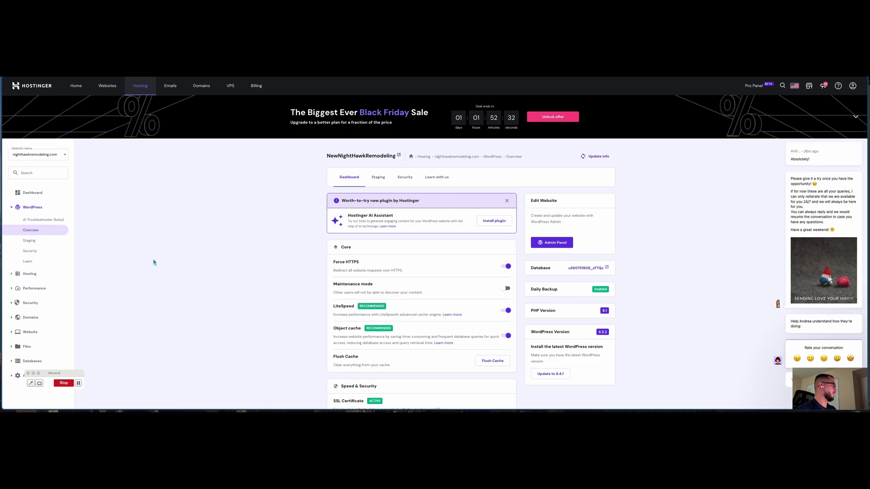
pyautogui.scroll(-5, 402, 278)
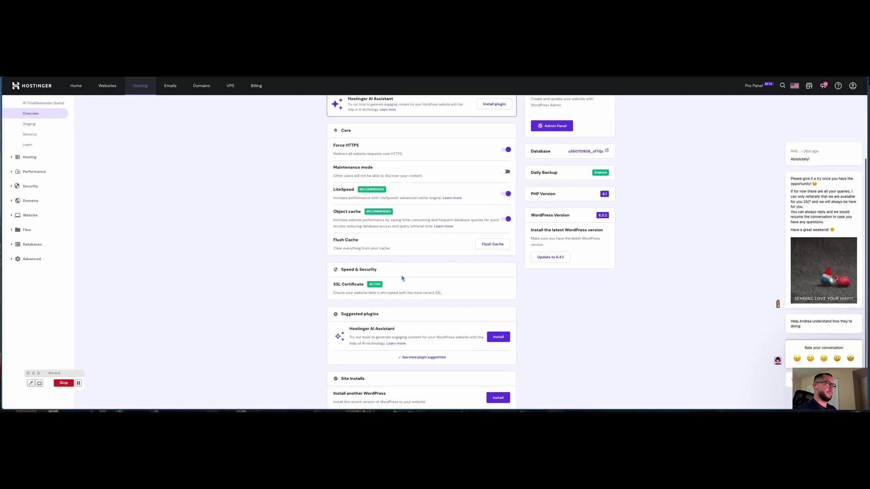
pyautogui.scroll(5, 402, 278)
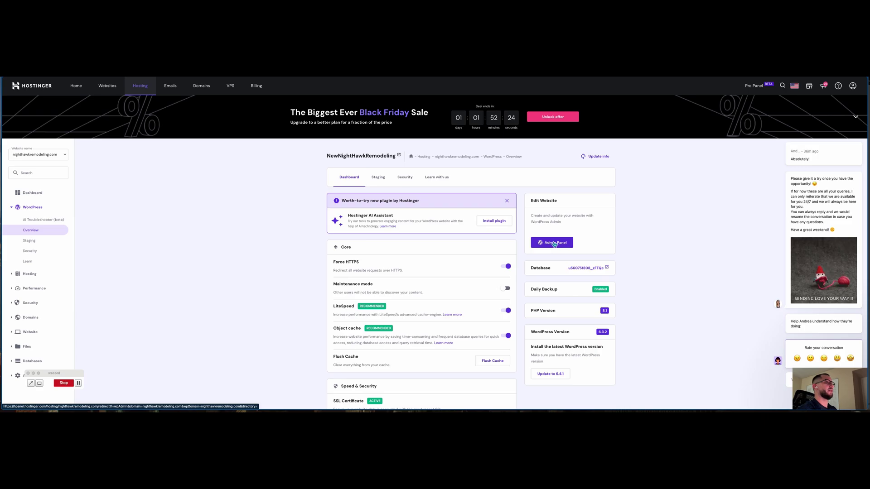
# Step: In the Divi Visual Builder, select the Home Renovation & Addition blurb and open its settings
pyautogui.press('super+Tab')
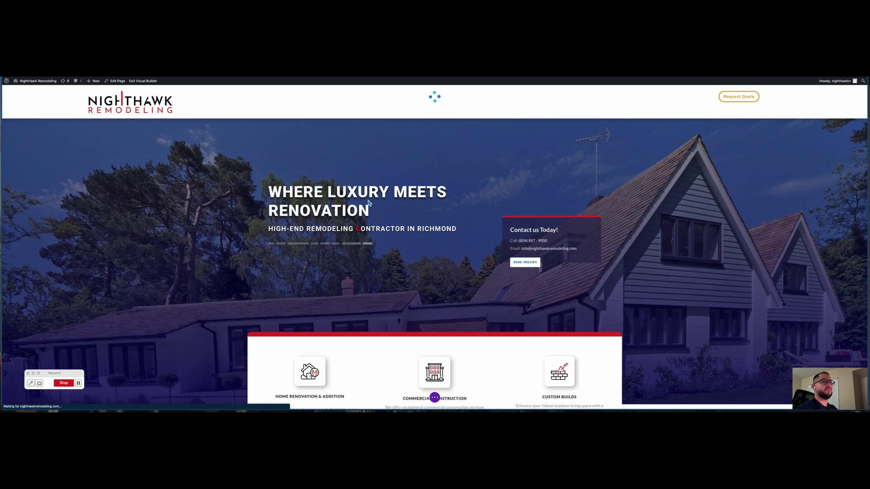
pyautogui.scroll(-5, 369, 204)
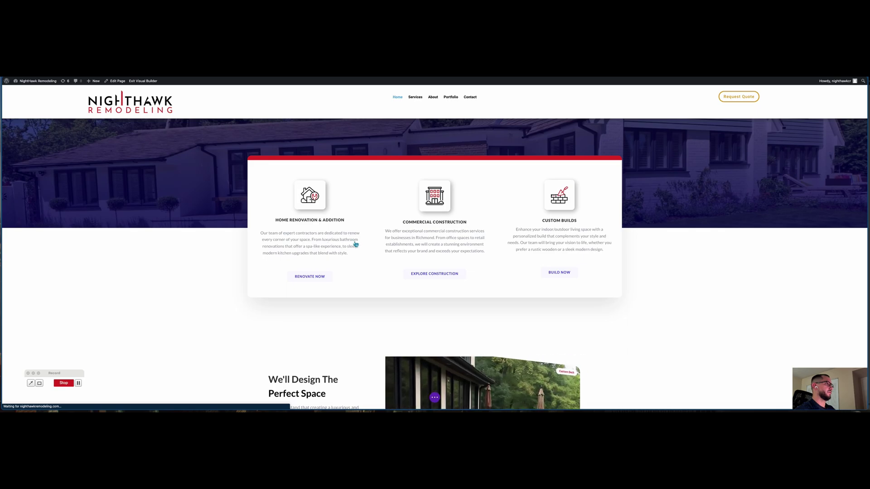
pyautogui.scroll(-1, 307, 202)
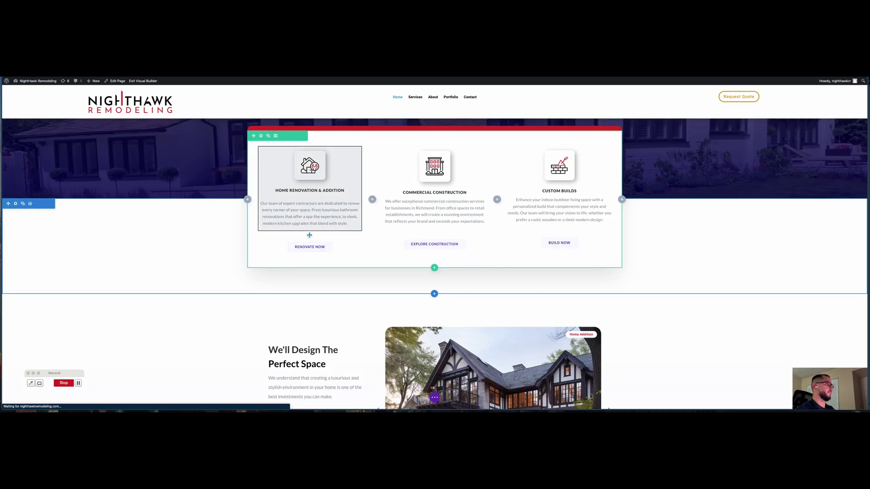
pyautogui.click(301, 214)
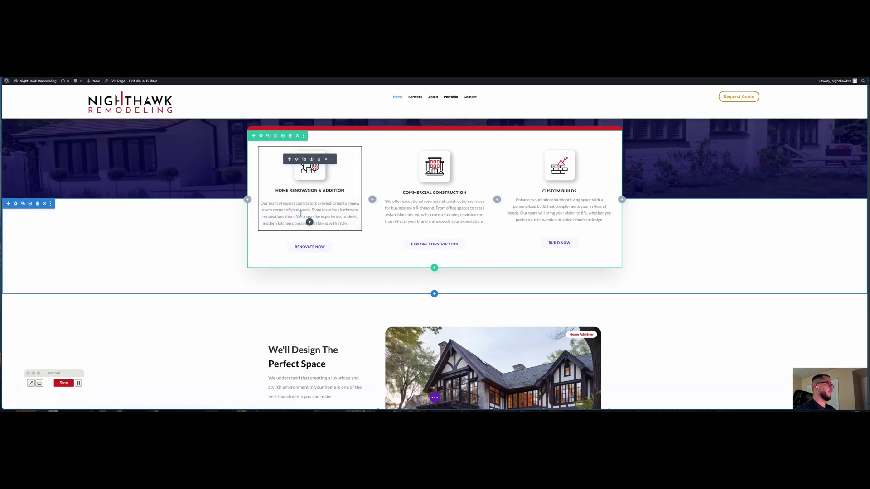
pyautogui.click(297, 159)
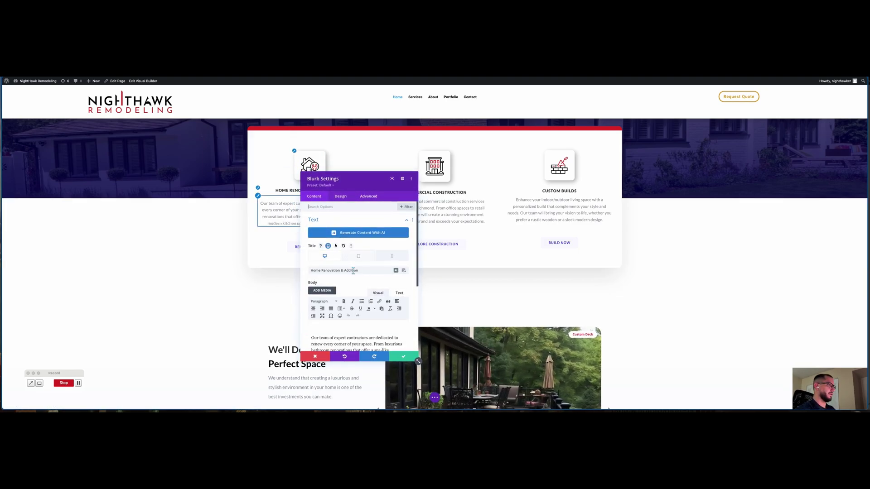
# Step: Look through the blurb's Design, Advanced and Content tabs, then discard all changes
pyautogui.scroll(-3, 353, 271)
pyautogui.scroll(5, 351, 254)
pyautogui.click(343, 200)
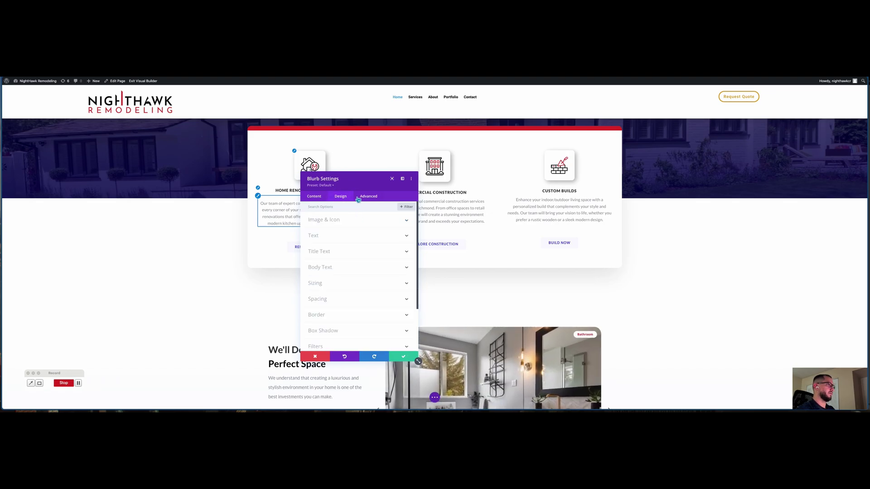
pyautogui.click(362, 200)
pyautogui.click(314, 196)
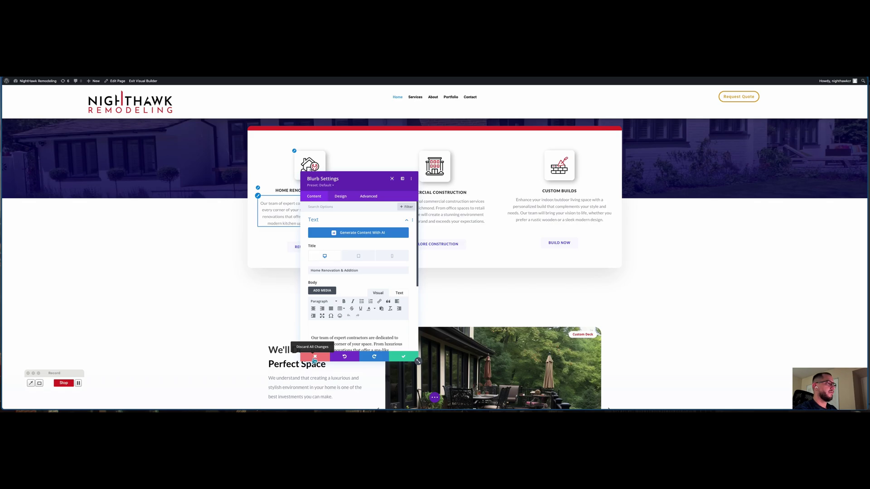
pyautogui.click(315, 357)
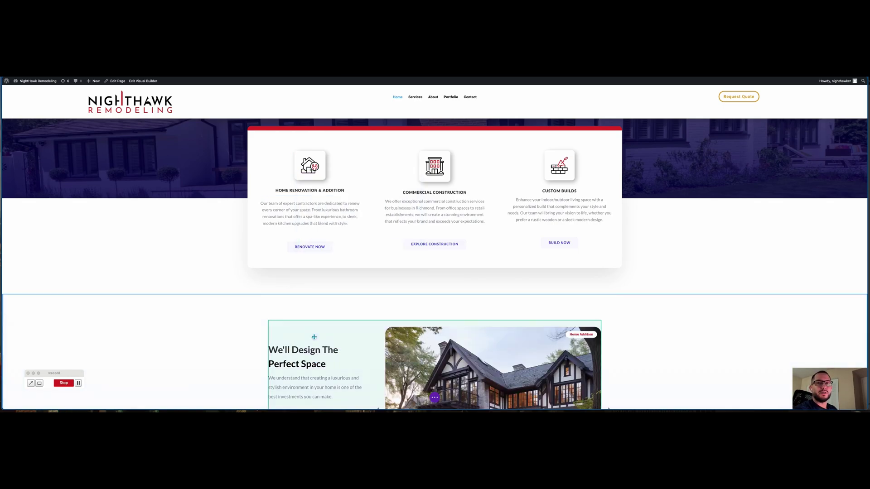